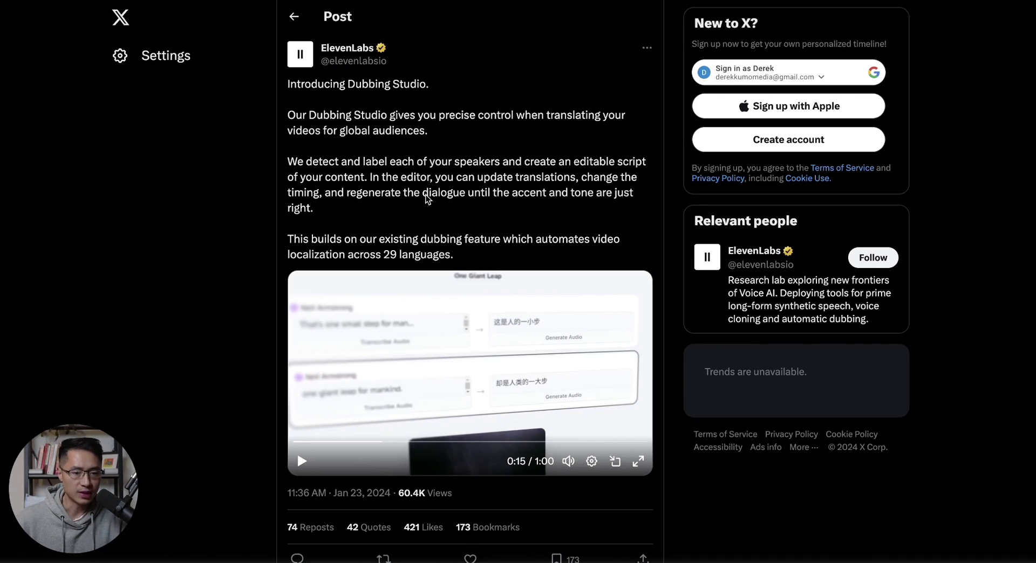
Read the Dubbing Studio post, highlighting its precise-translation sentence, then play its video
left_click(477, 247)
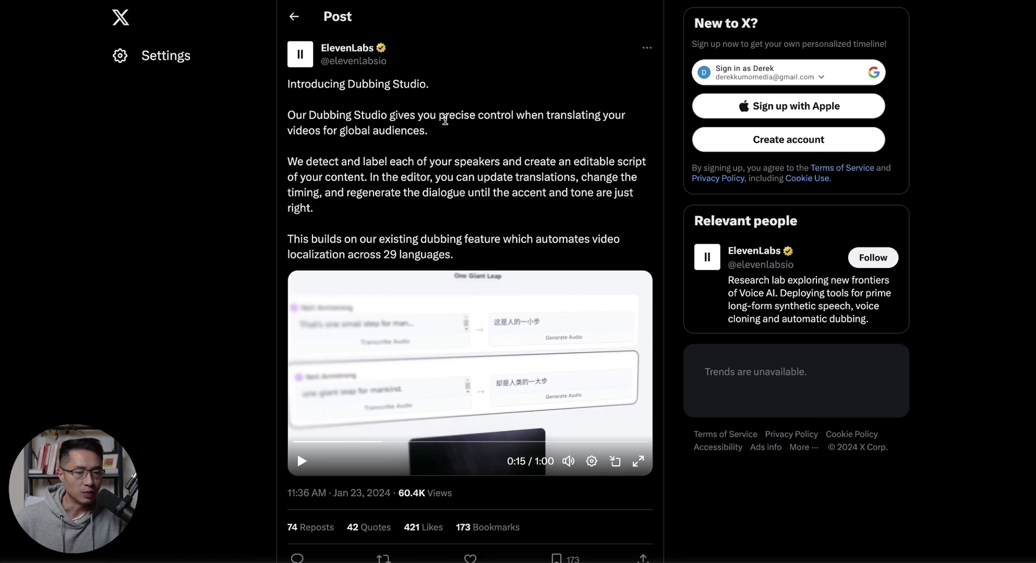
left_click_drag(454, 116, 516, 136)
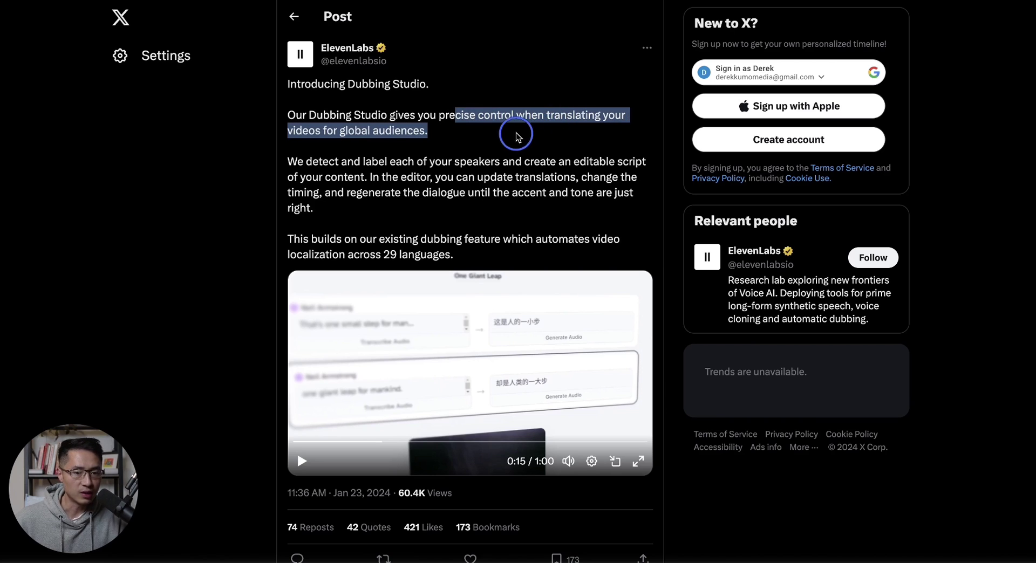
left_click(516, 136)
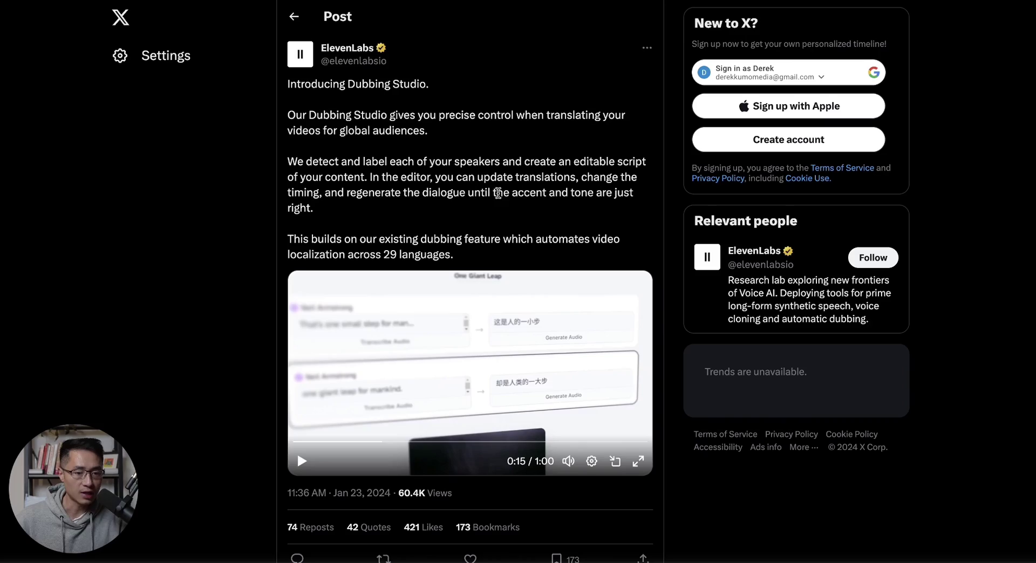
left_click(300, 458)
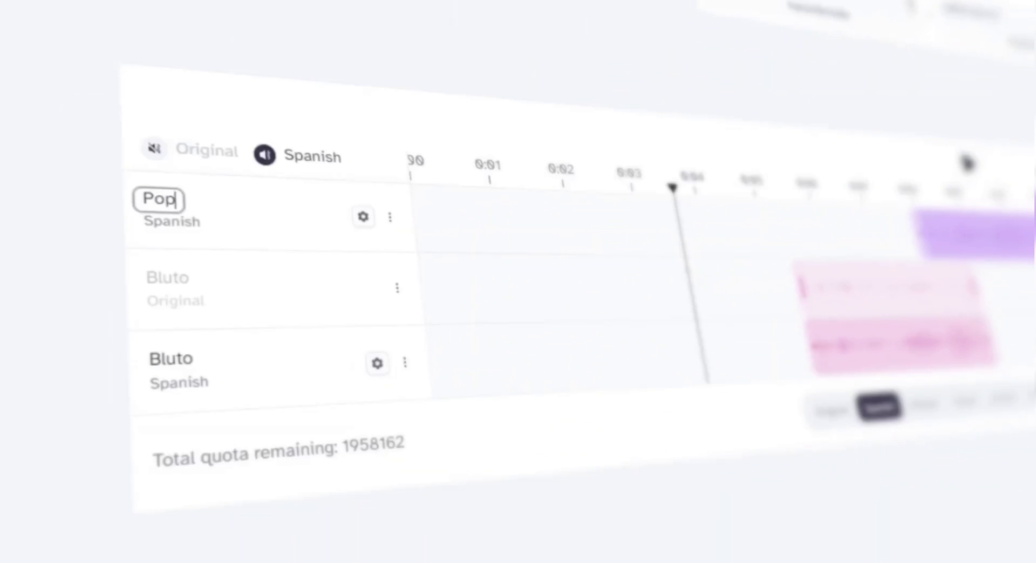
Switch from X to the ElevenLabs site and bring up the Dubbing page
type("eye")
key("Return")
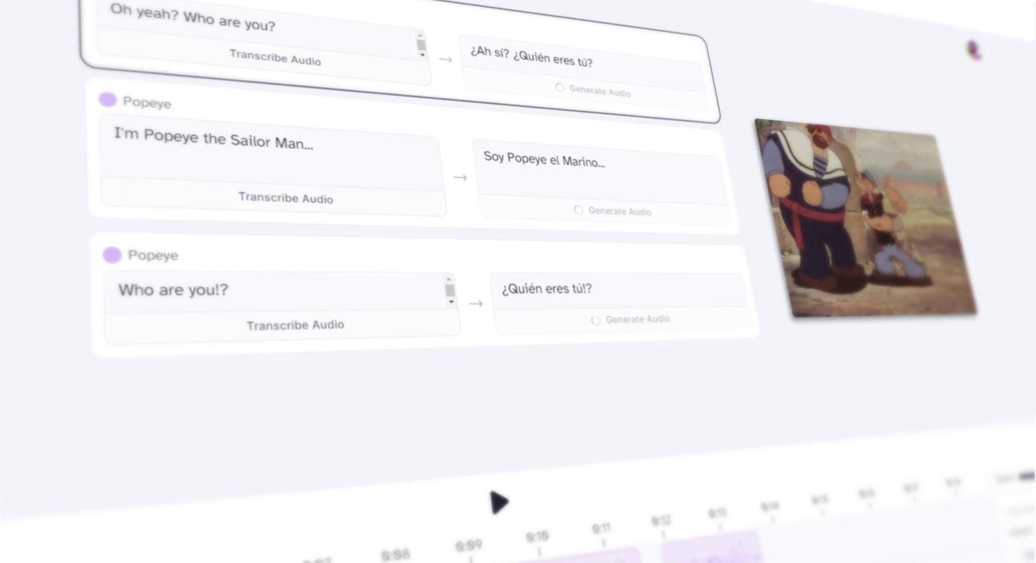
left_click(499, 502)
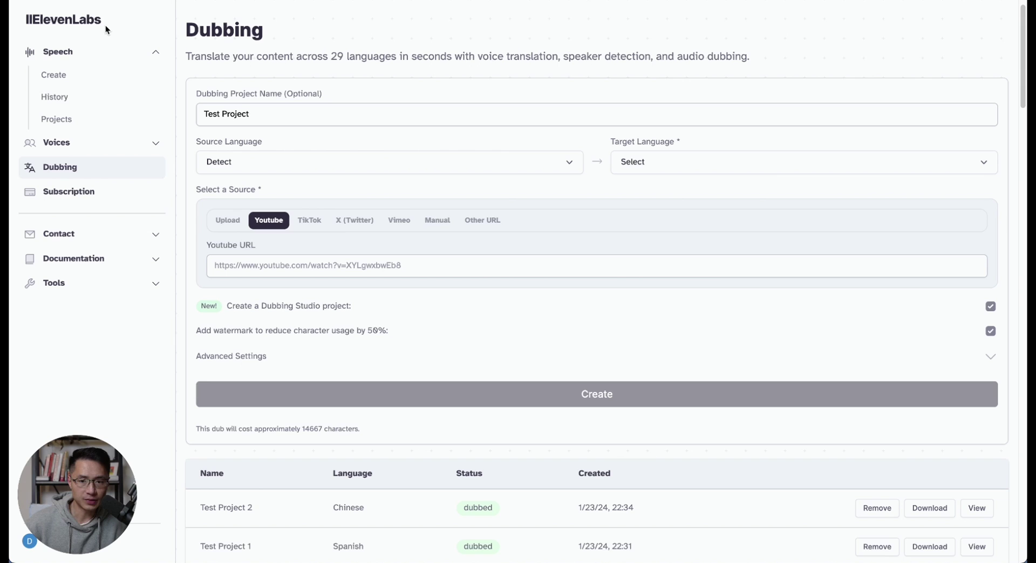
Start a fresh dub set to translate from English into Spanish
left_click(57, 168)
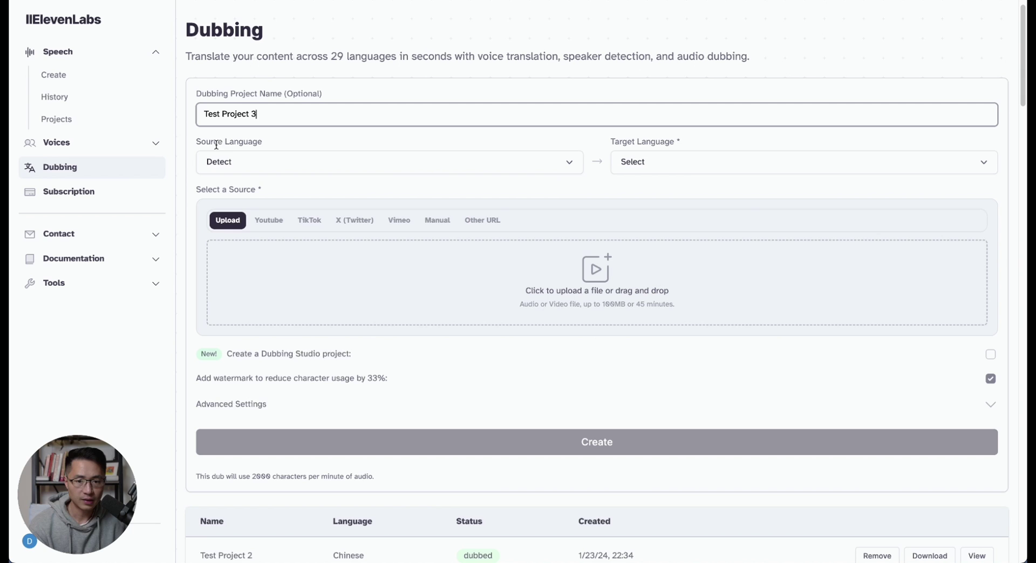
left_click(267, 162)
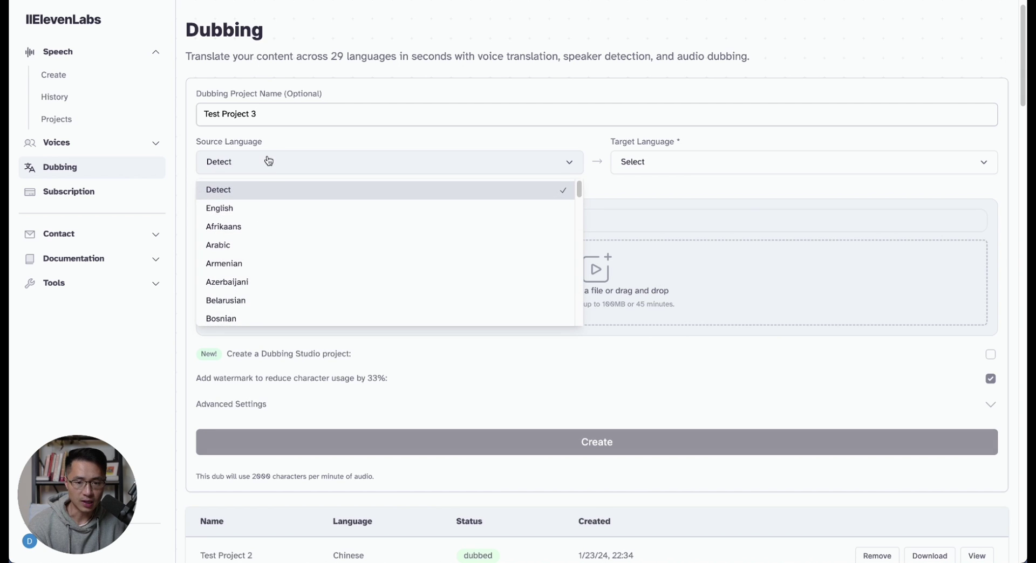
left_click(250, 207)
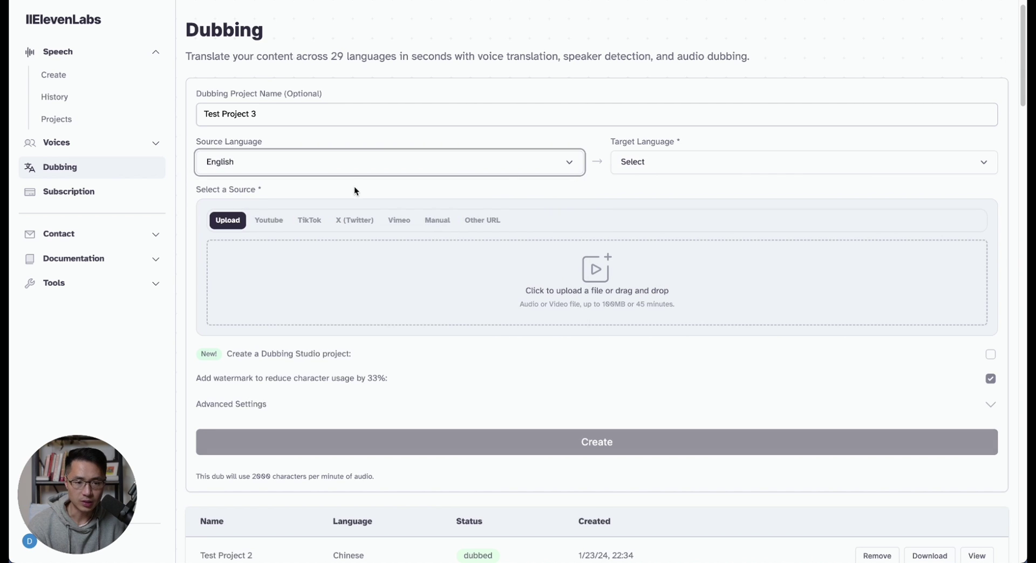
left_click(639, 164)
scroll(802, 211, "down", 7)
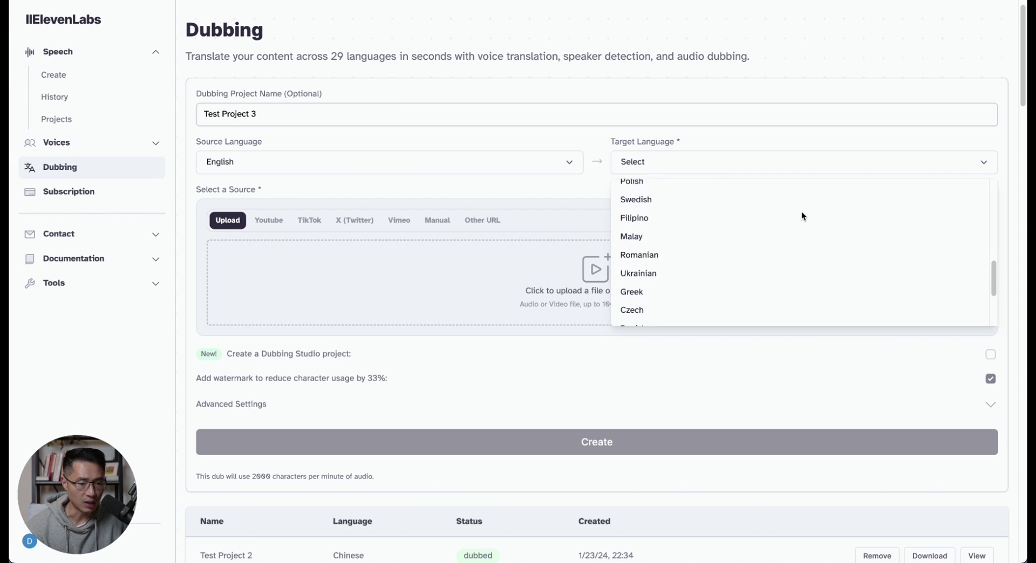
scroll(801, 225, "up", 7)
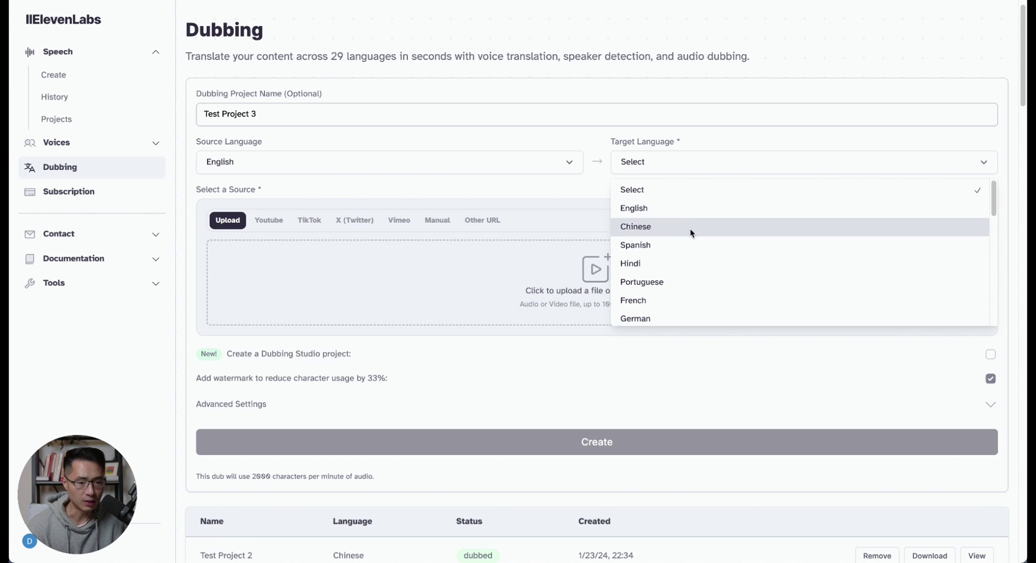
left_click(680, 244)
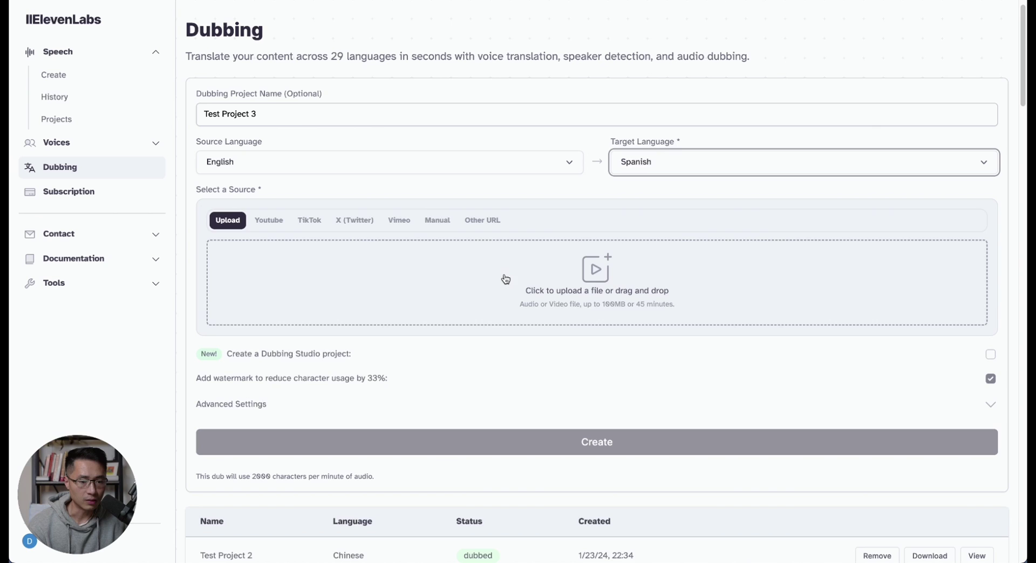
Keep YouTube as the link source and copy the CapCut video's YouTube link
left_click(269, 221)
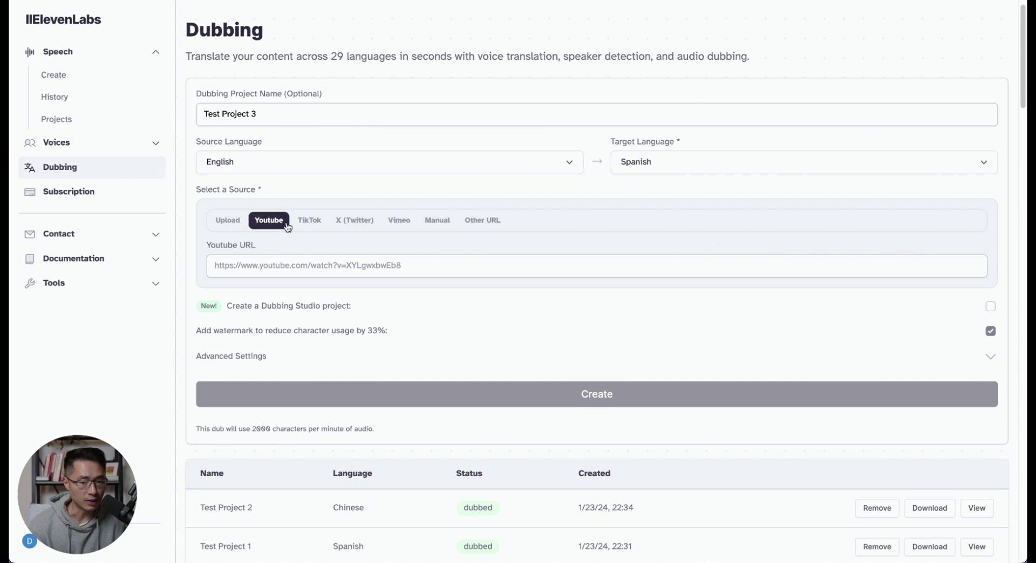
left_click(351, 222)
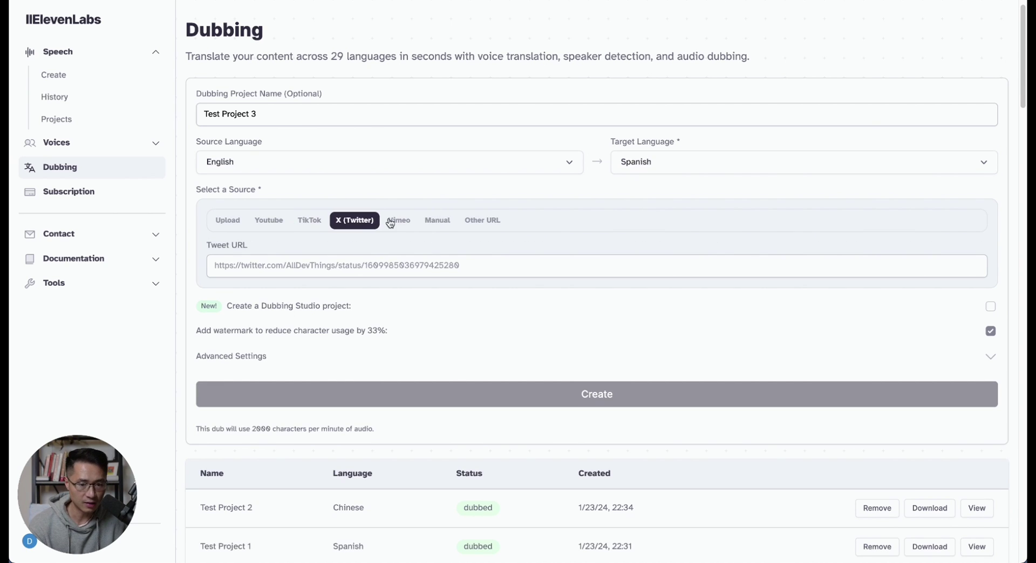
left_click(481, 223)
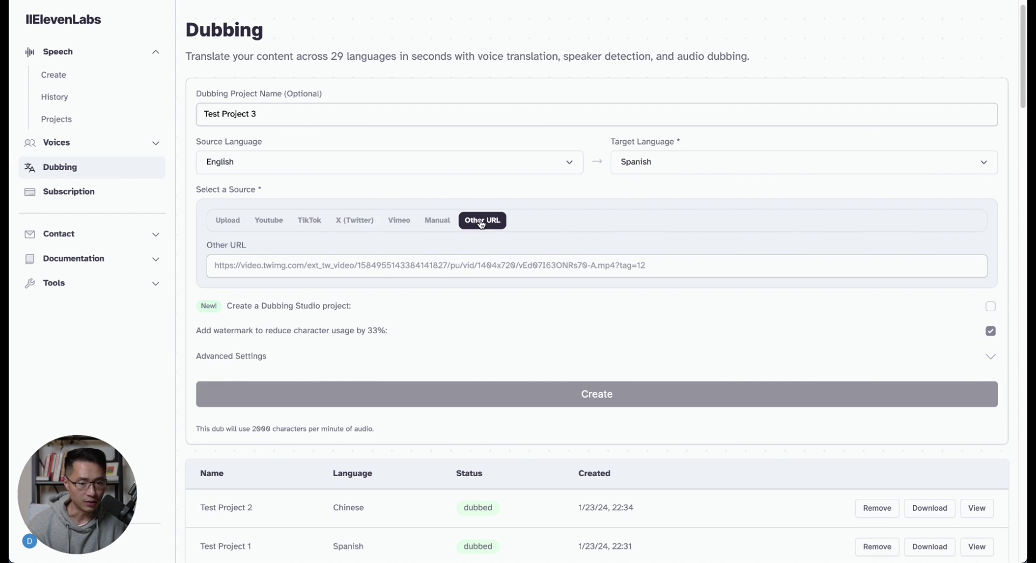
left_click(273, 226)
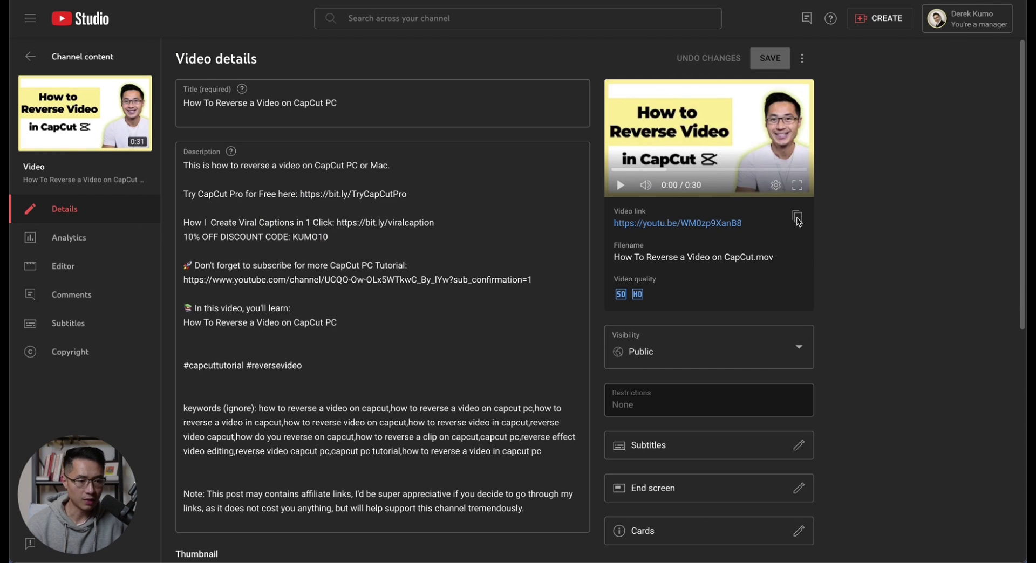
left_click(797, 218)
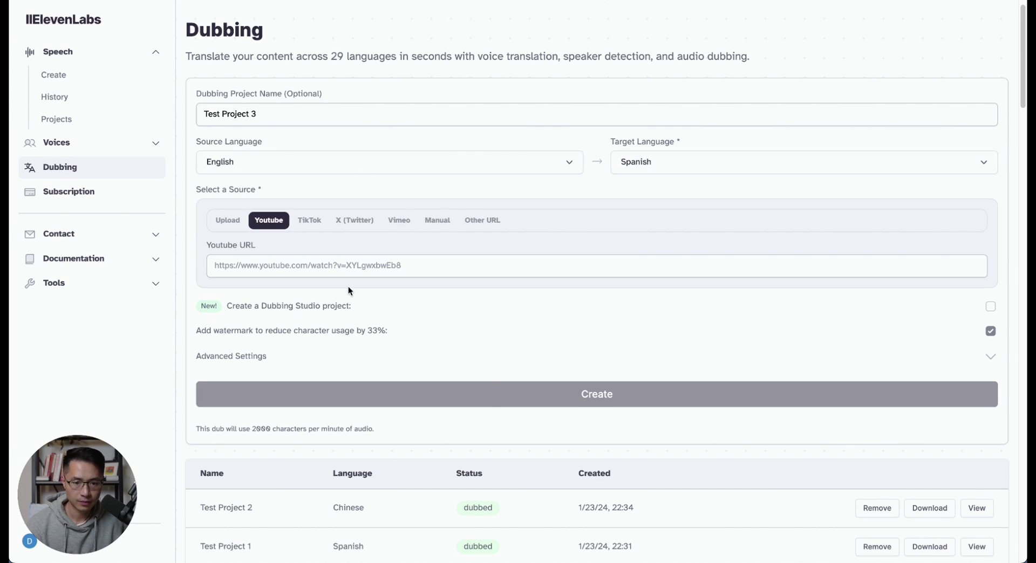
Paste the YouTube link into the URL field and enable Dubbing Studio project
left_click(343, 269)
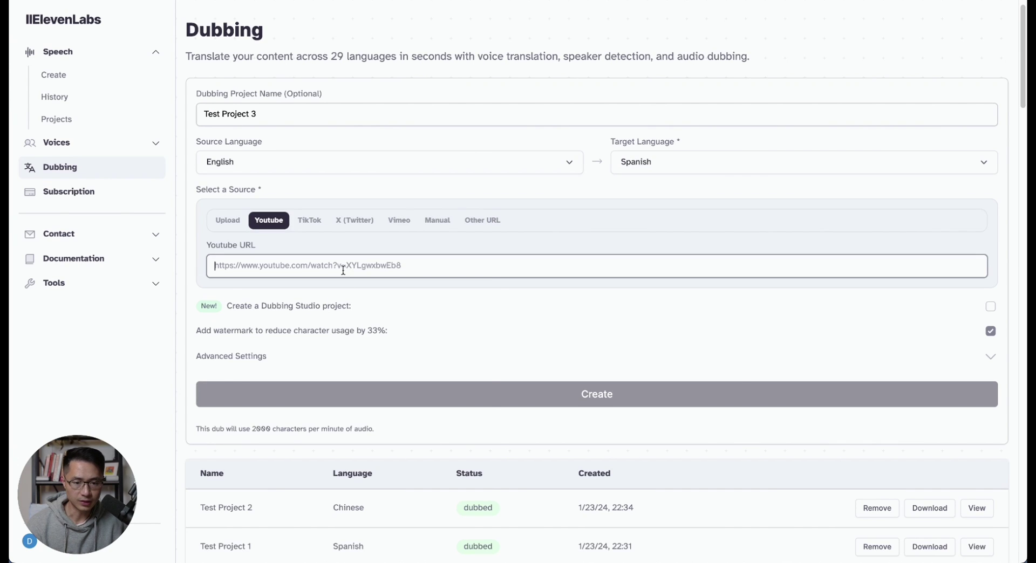
right_click(339, 266)
left_click(388, 359)
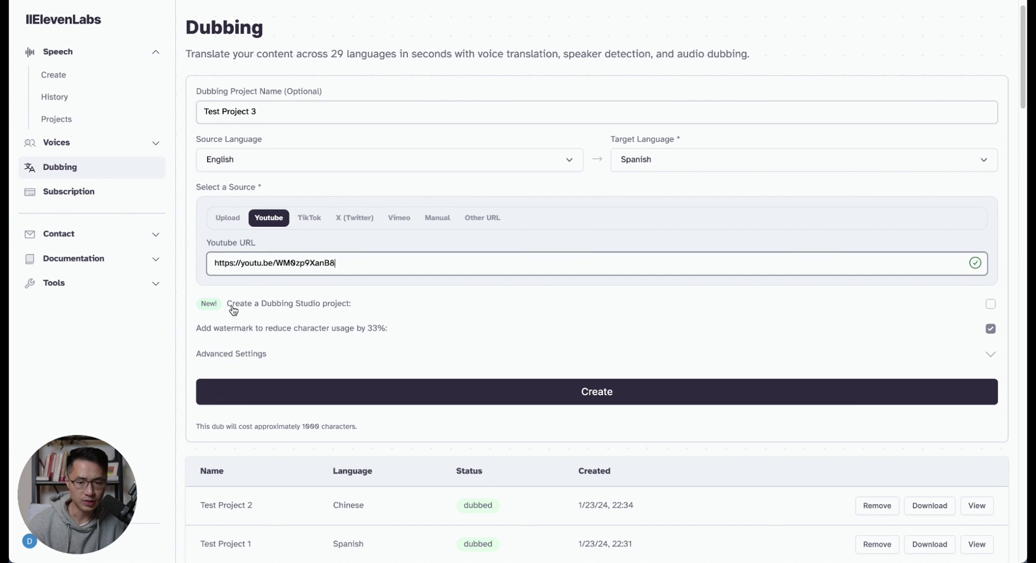
left_click(990, 305)
scroll(226, 340, "down", 1)
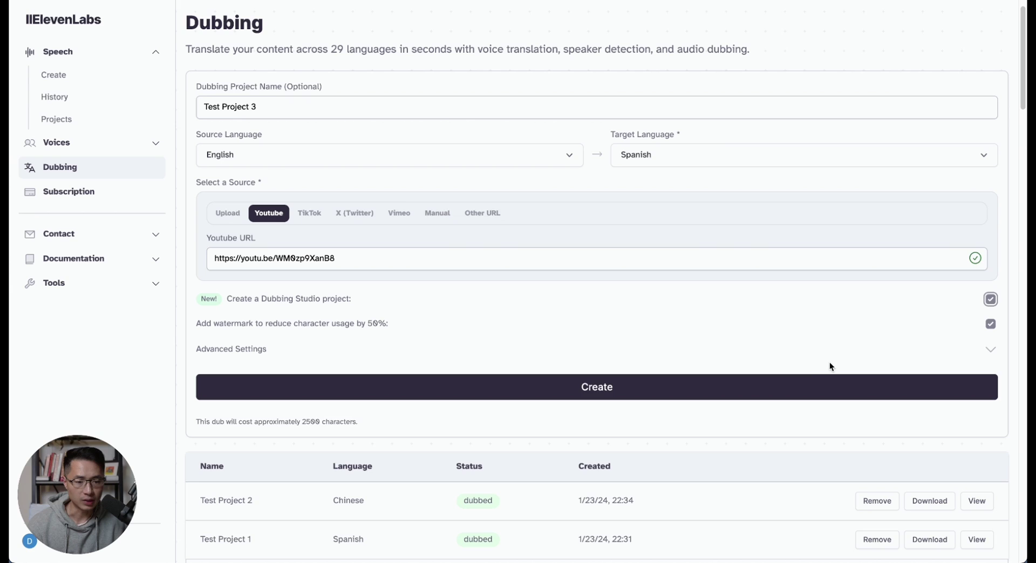
In Advanced Settings, keep the number of speakers on automatic detection
left_click(258, 352)
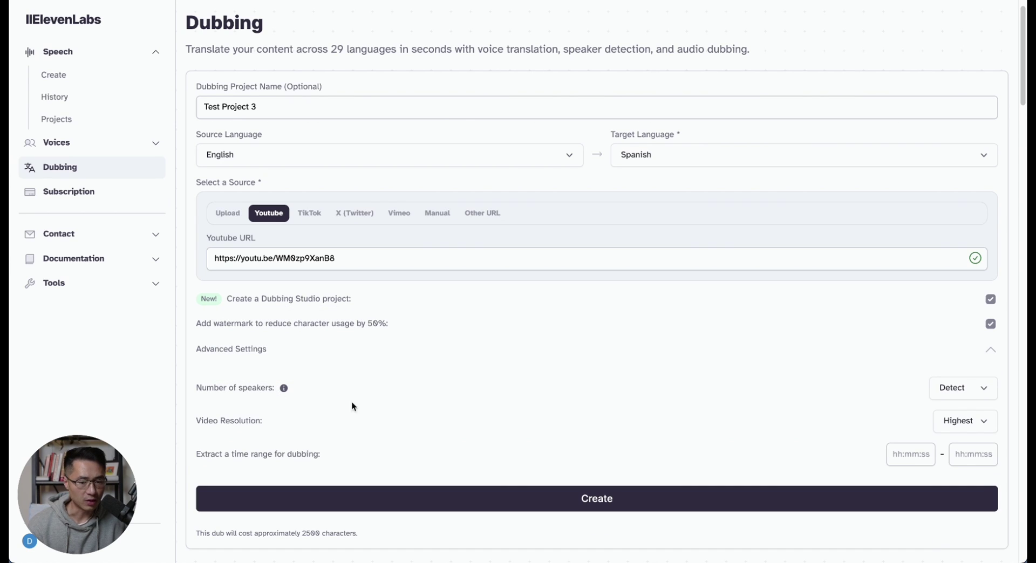
left_click(951, 389)
left_click(950, 389)
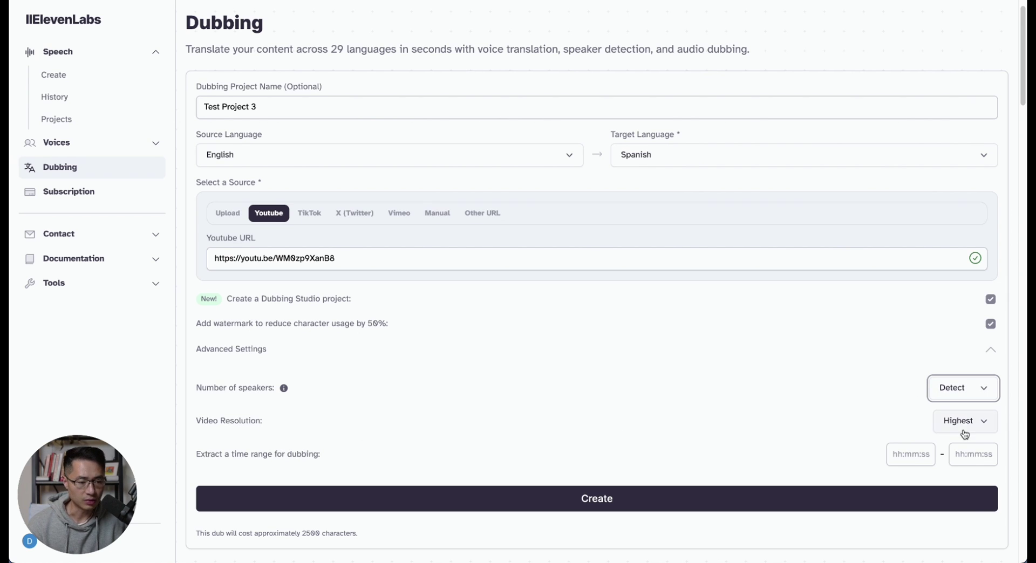
scroll(657, 421, "down", 1)
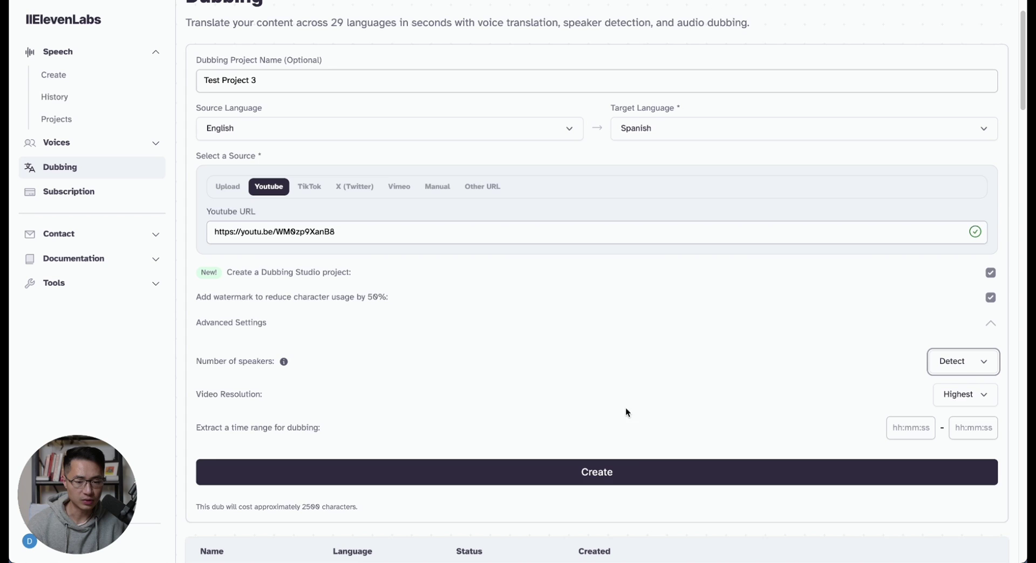
Create the Spanish dub and review Test Project 3's details
left_click(607, 471)
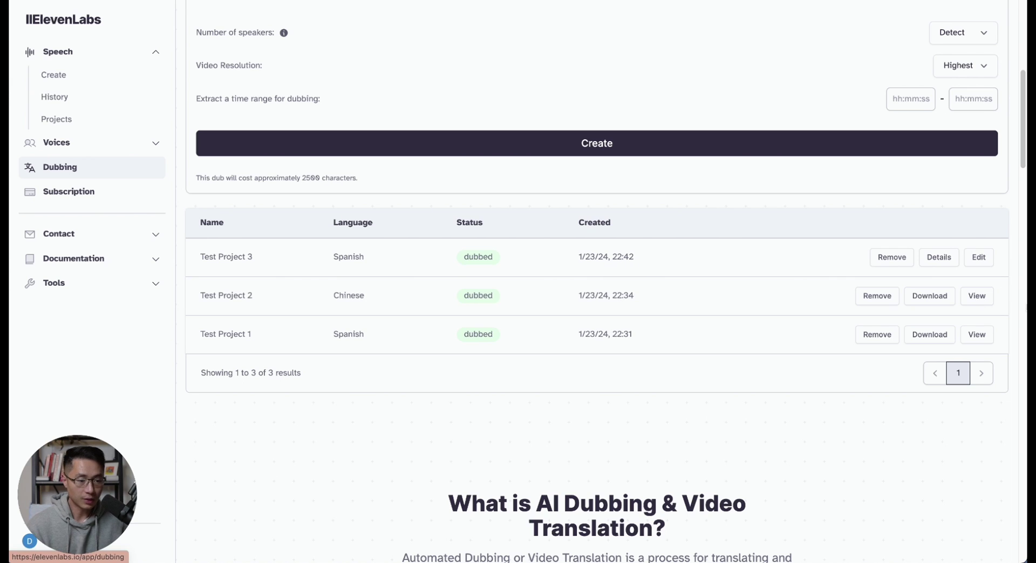
scroll(754, 331, "up", 1)
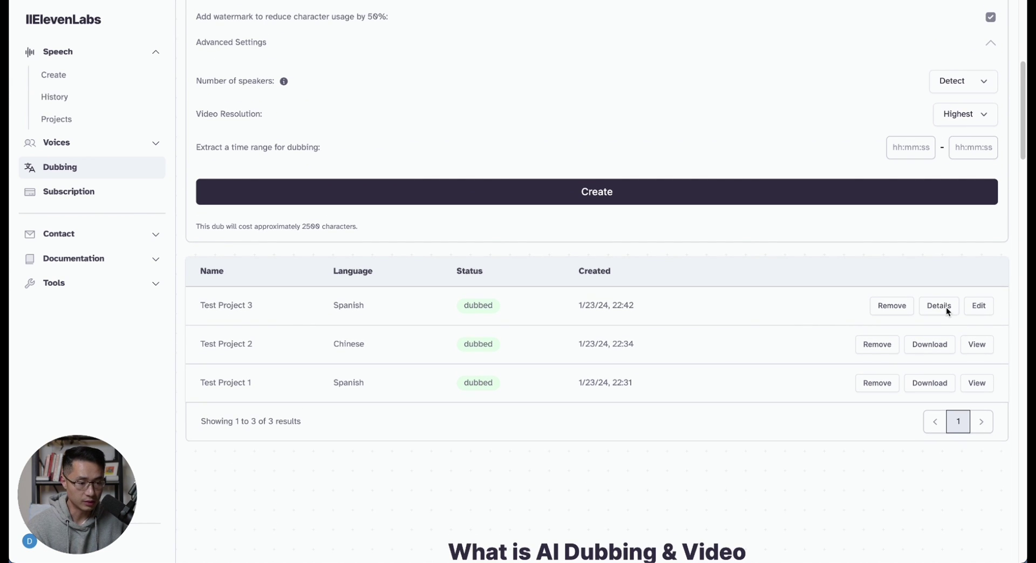
left_click(938, 306)
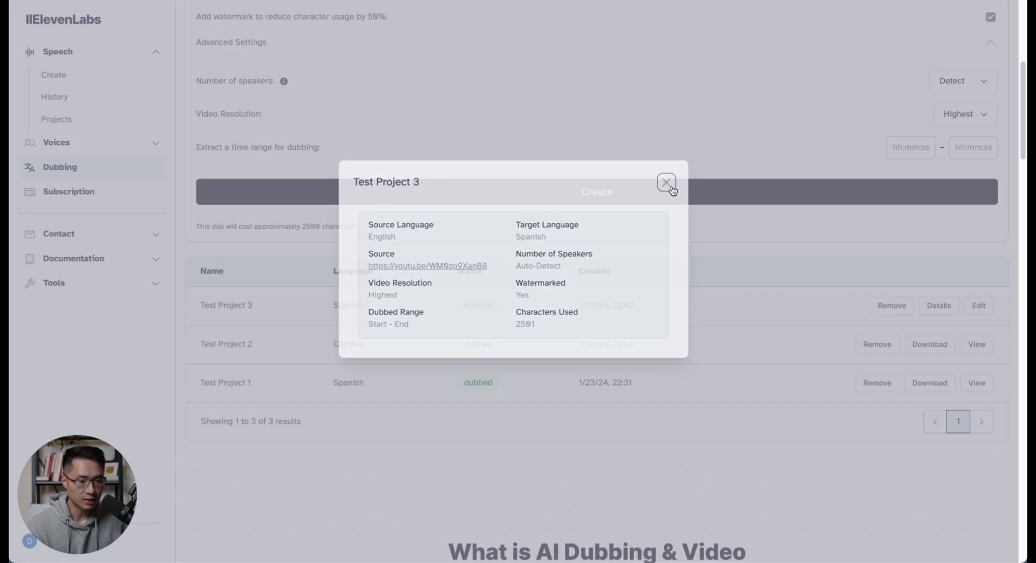
left_click(672, 181)
Preview Test Project 2's dubbed video, then close the preview
scroll(405, 365, "up", 2)
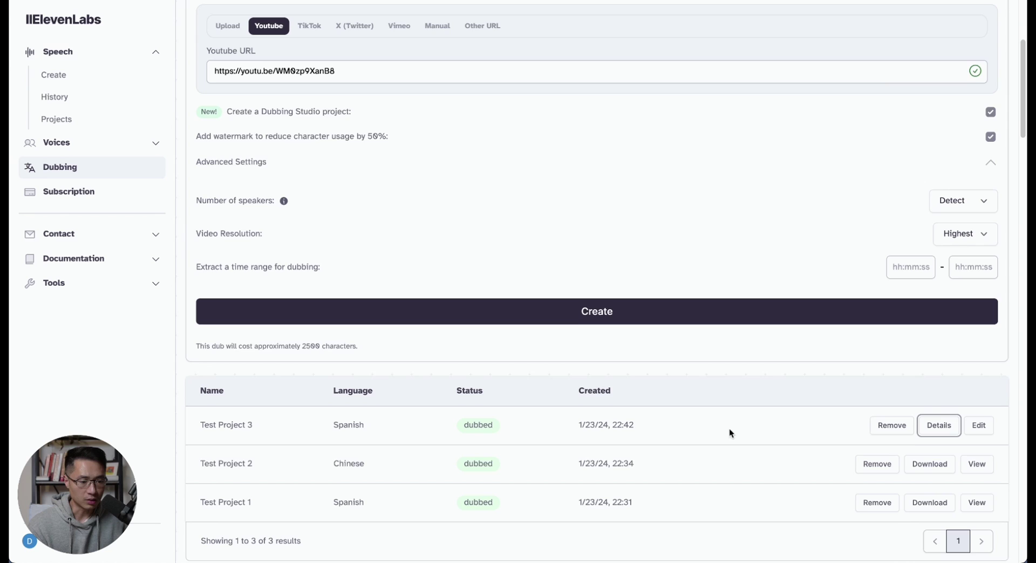
scroll(744, 484, "down", 1)
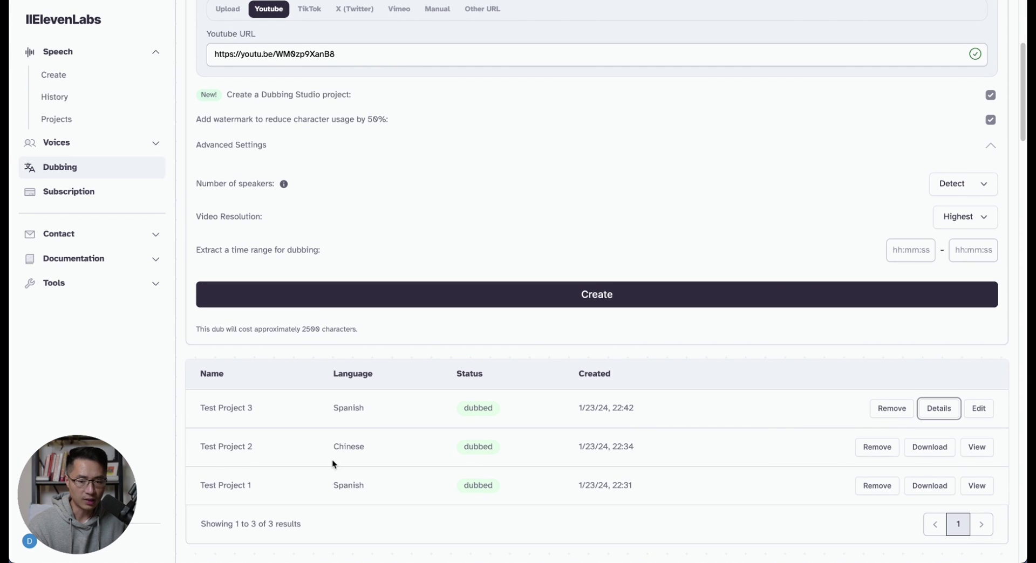
left_click_drag(652, 451, 452, 454)
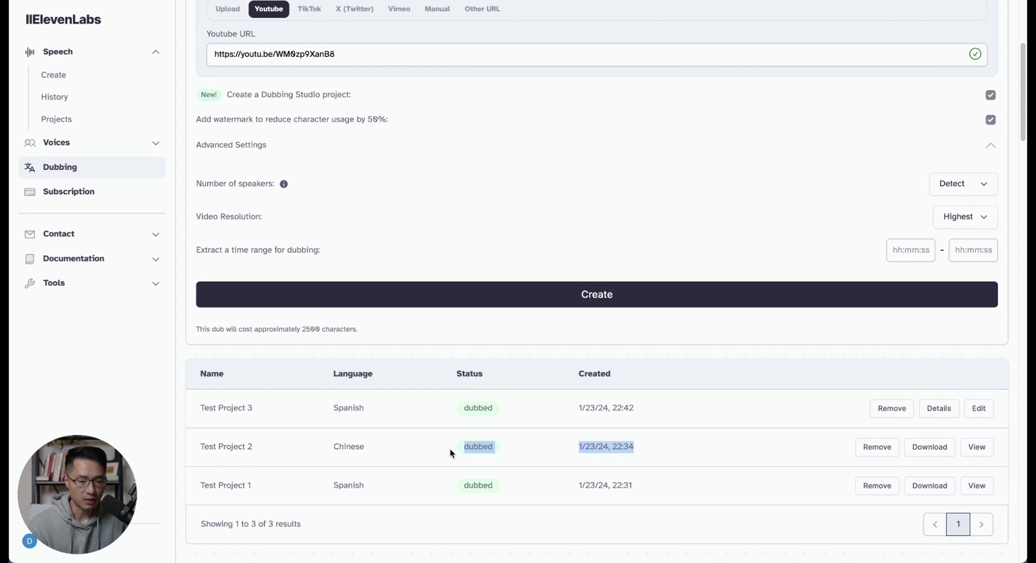
left_click(687, 462)
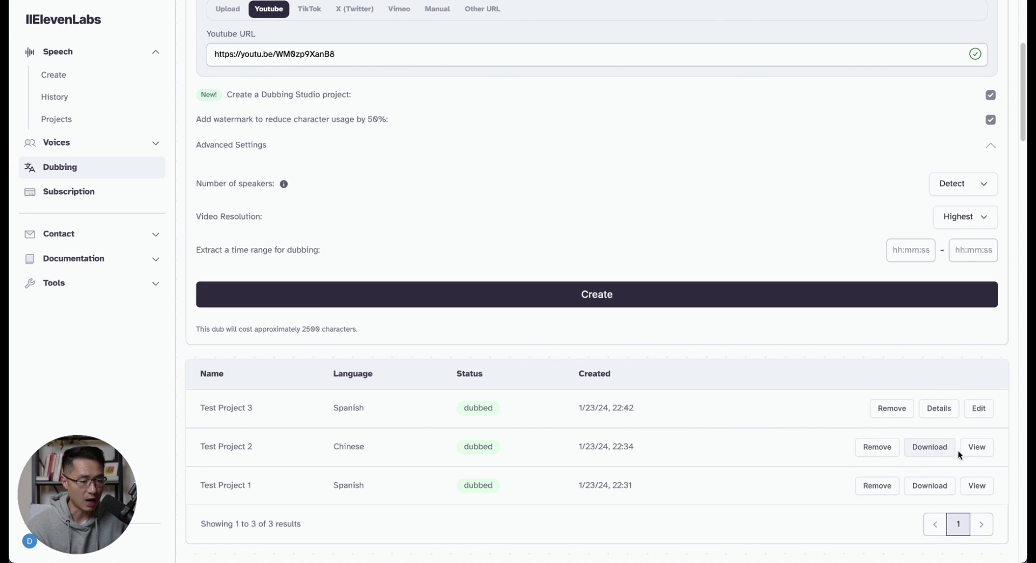
left_click(976, 447)
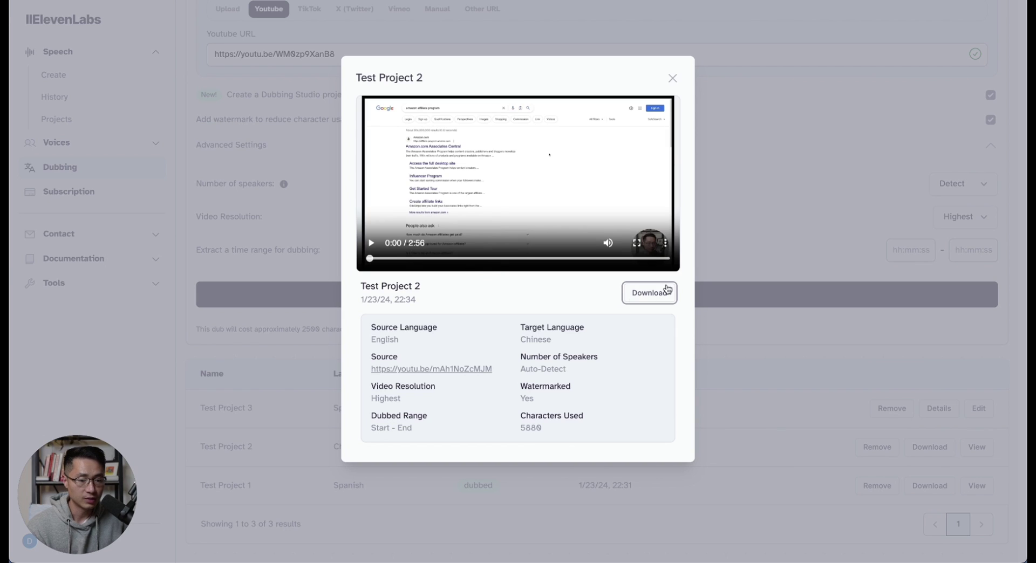
left_click(672, 78)
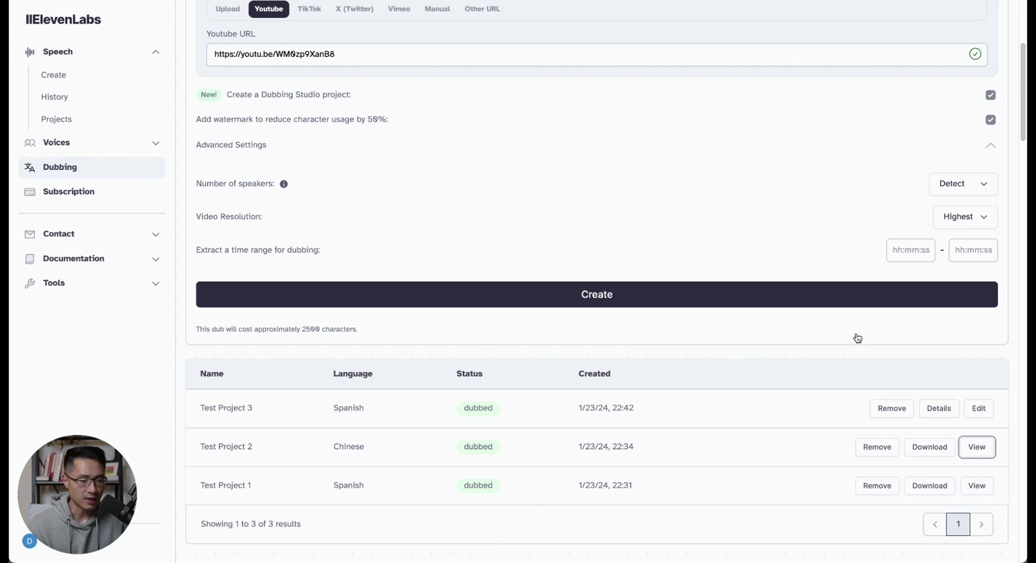
Edit Test Project 3 in Dubbing Studio and scroll through its English–Spanish transcript cards
left_click(979, 409)
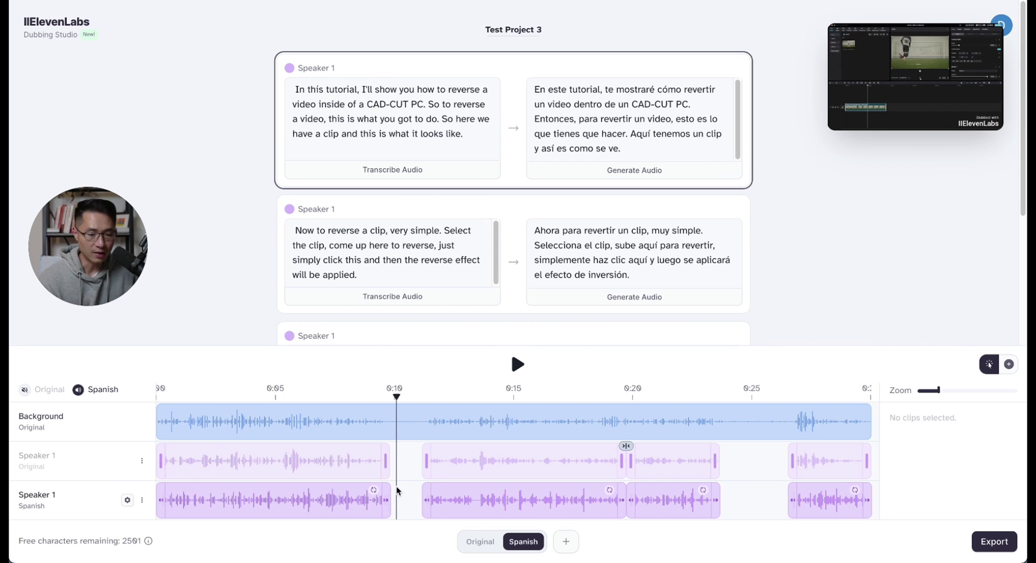
scroll(717, 183, "down", 2)
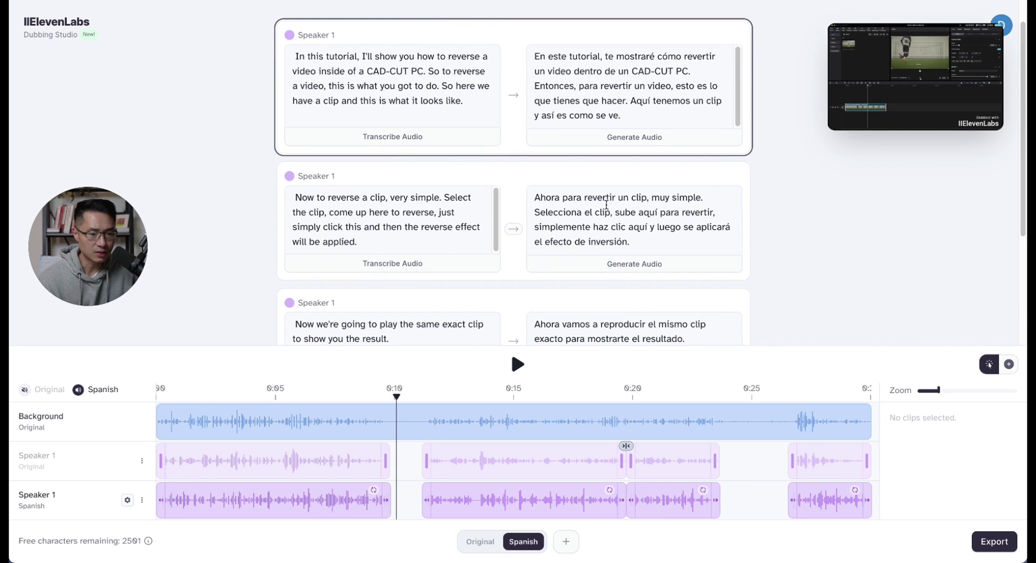
scroll(609, 207, "down", 3)
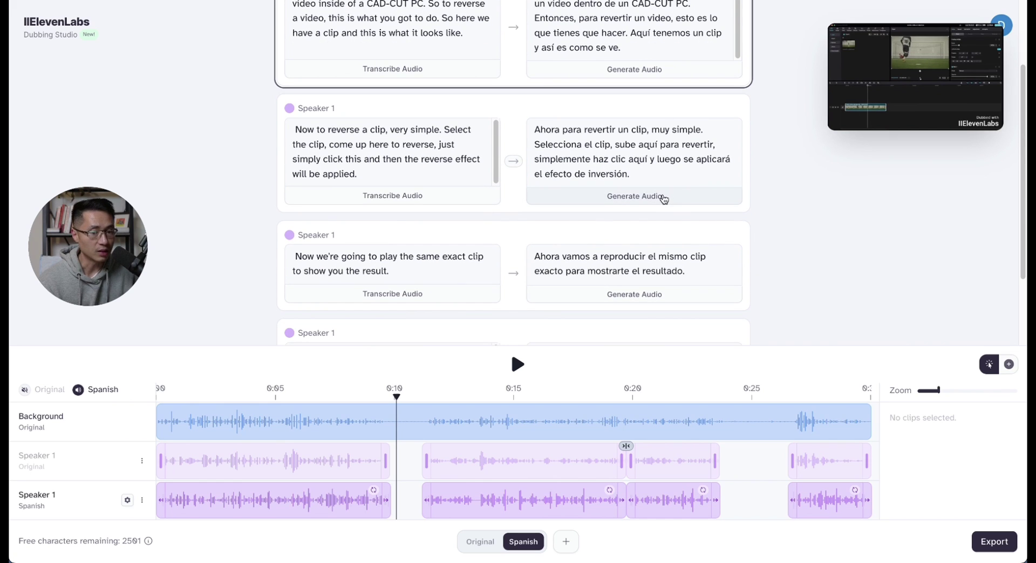
scroll(663, 200, "down", 4)
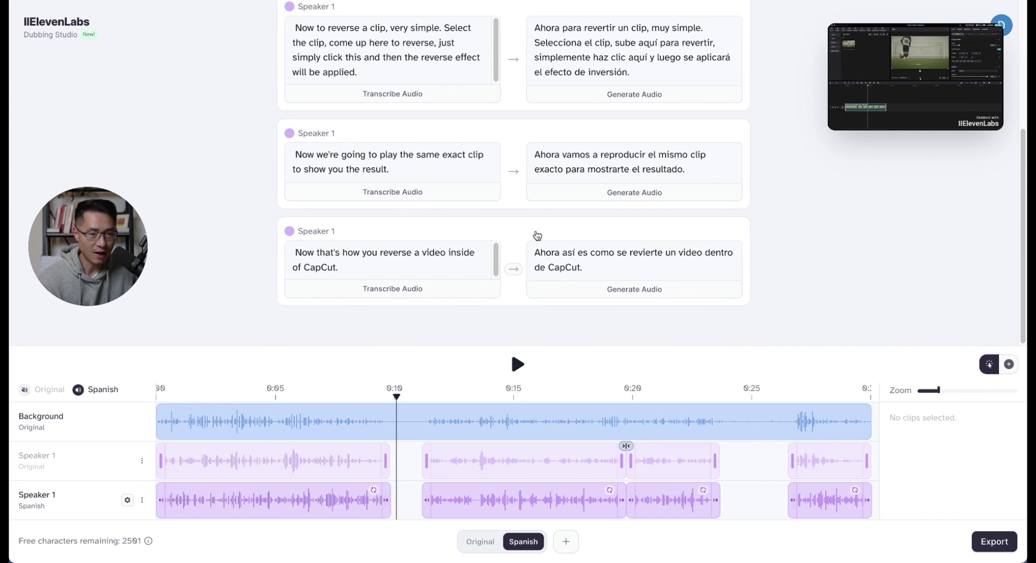
scroll(572, 210, "down", 4)
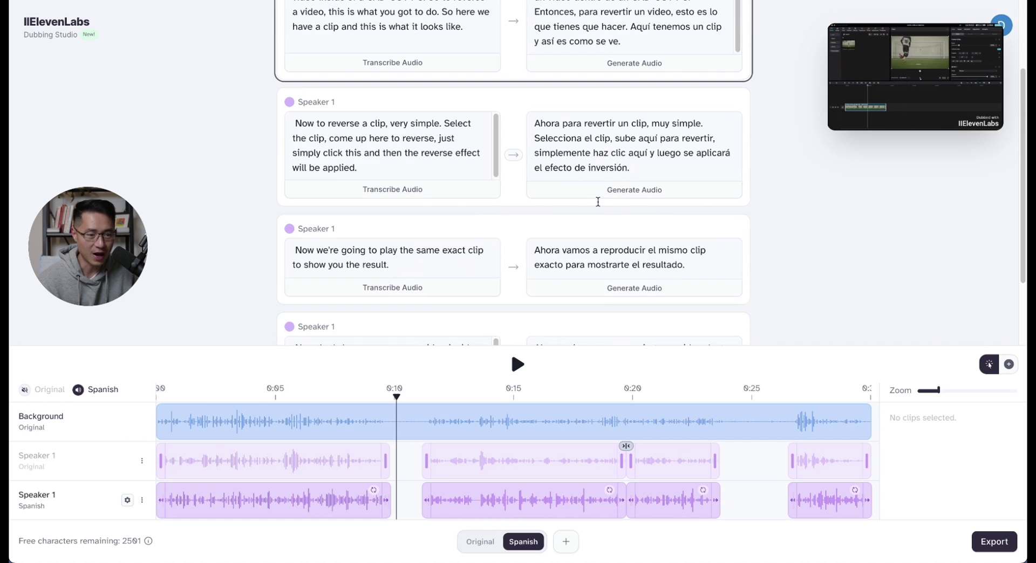
scroll(610, 206, "down", 3)
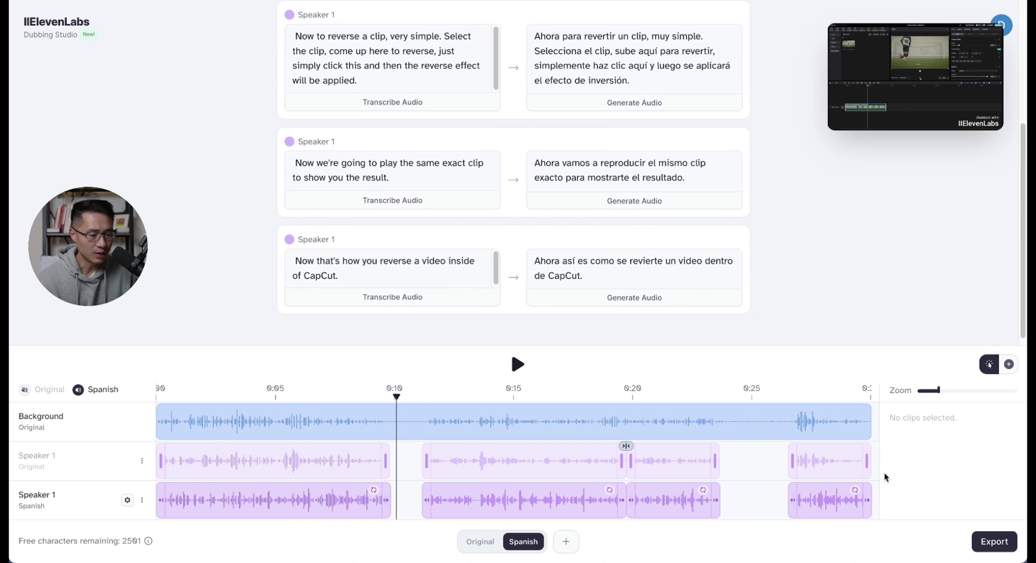
Export the Spanish dub as an MP4 video and play the result full screen
left_click(978, 537)
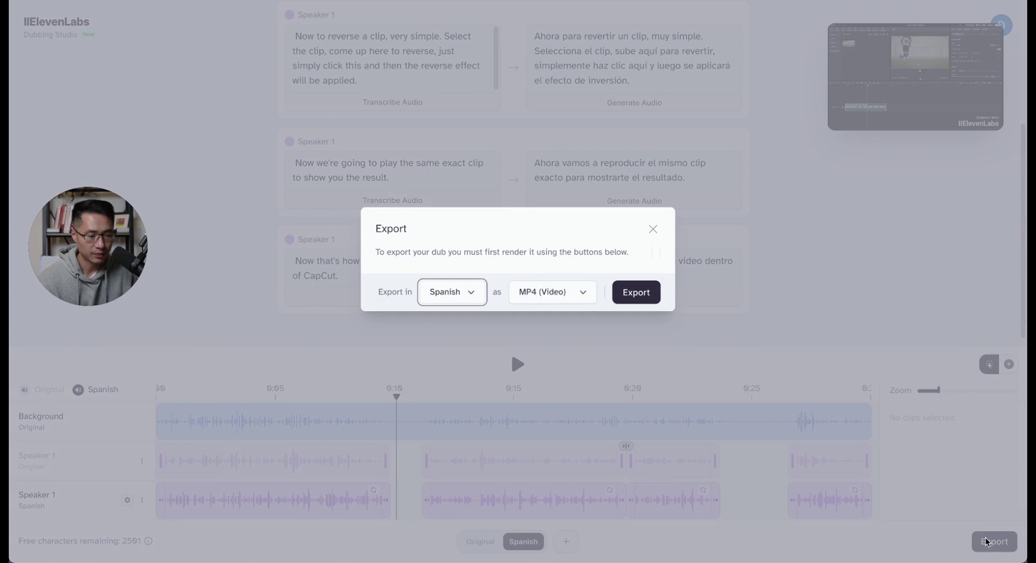
left_click(642, 295)
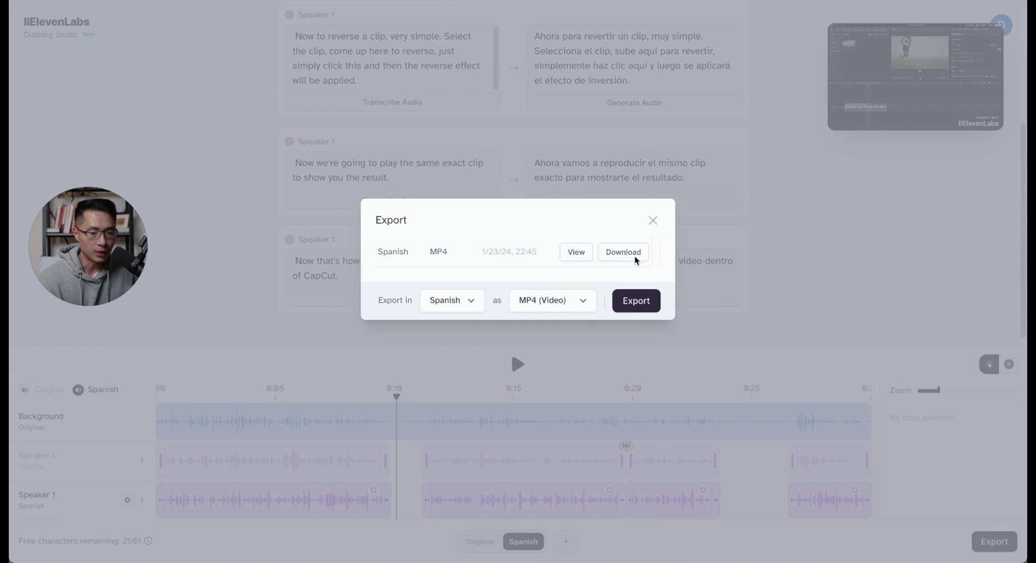
left_click(577, 254)
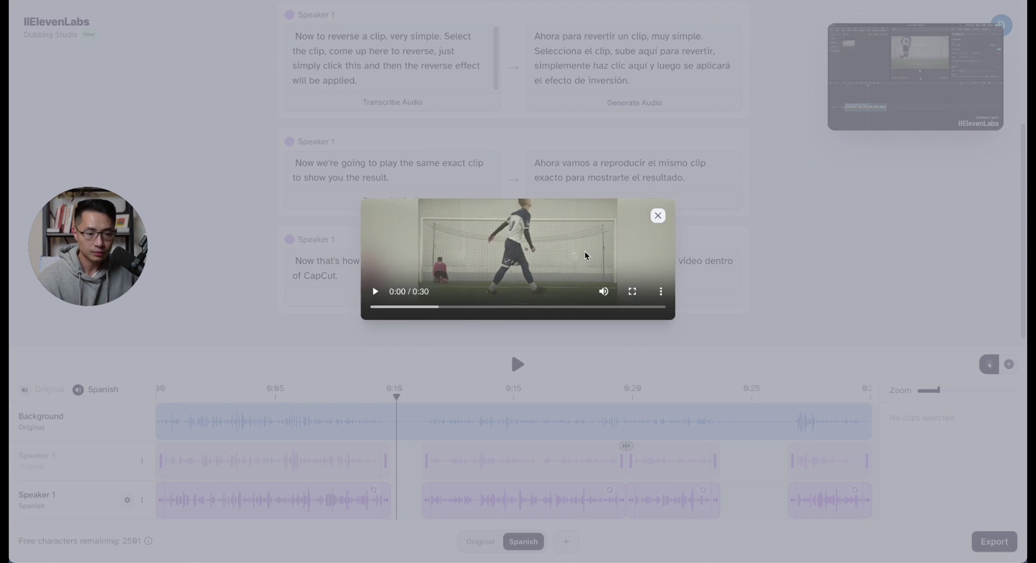
left_click(375, 291)
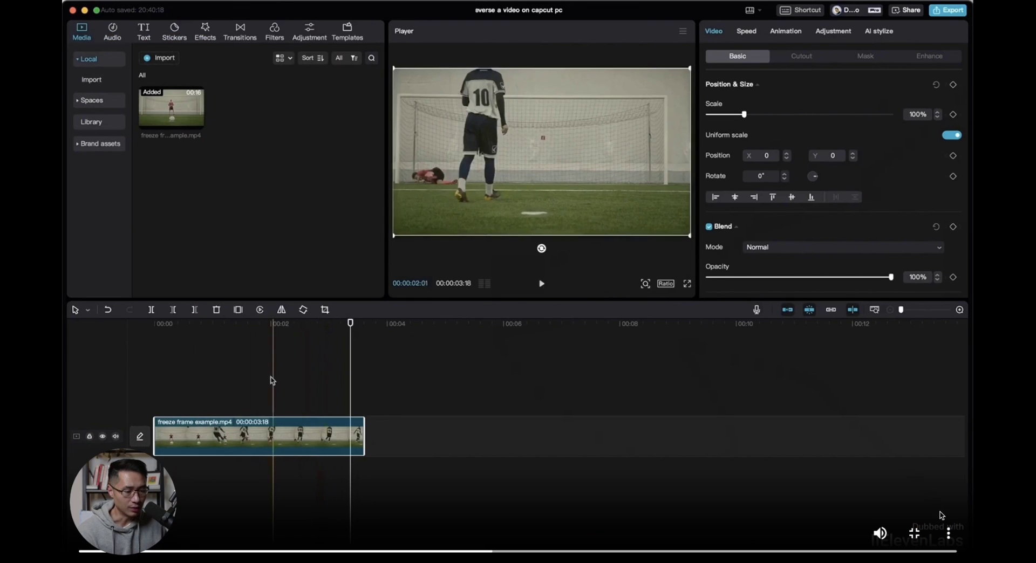
left_click(949, 541)
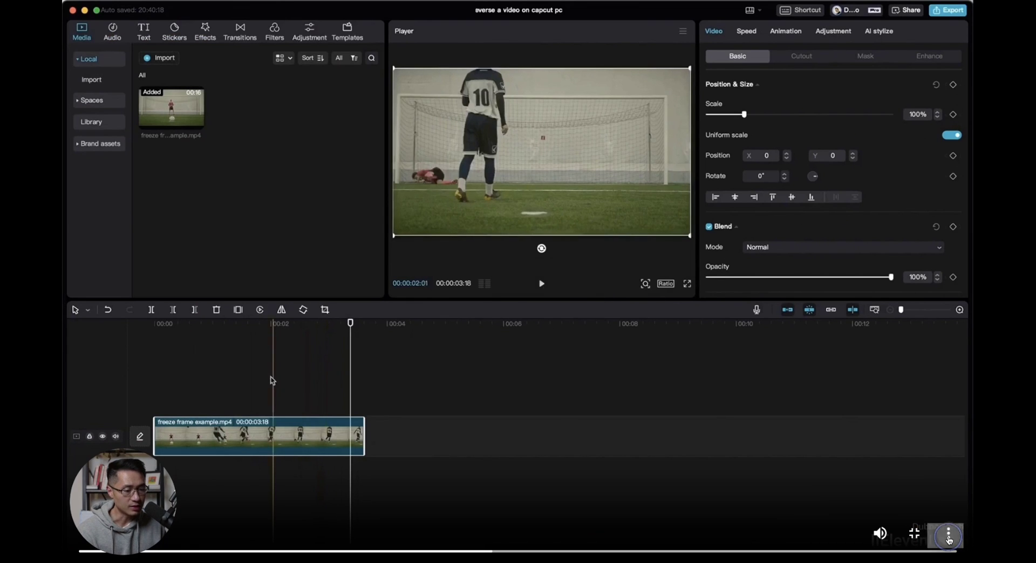
left_click(917, 489)
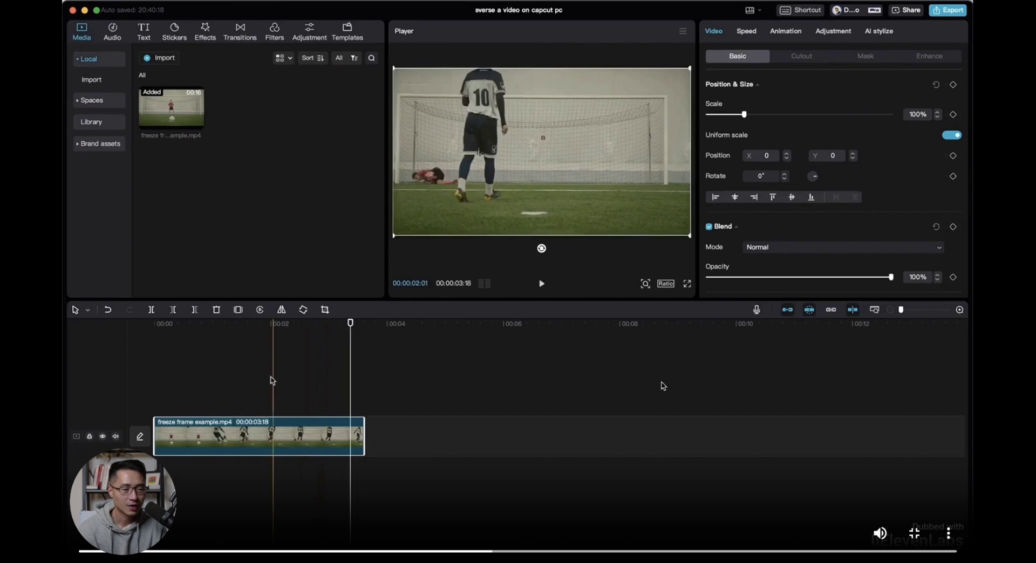